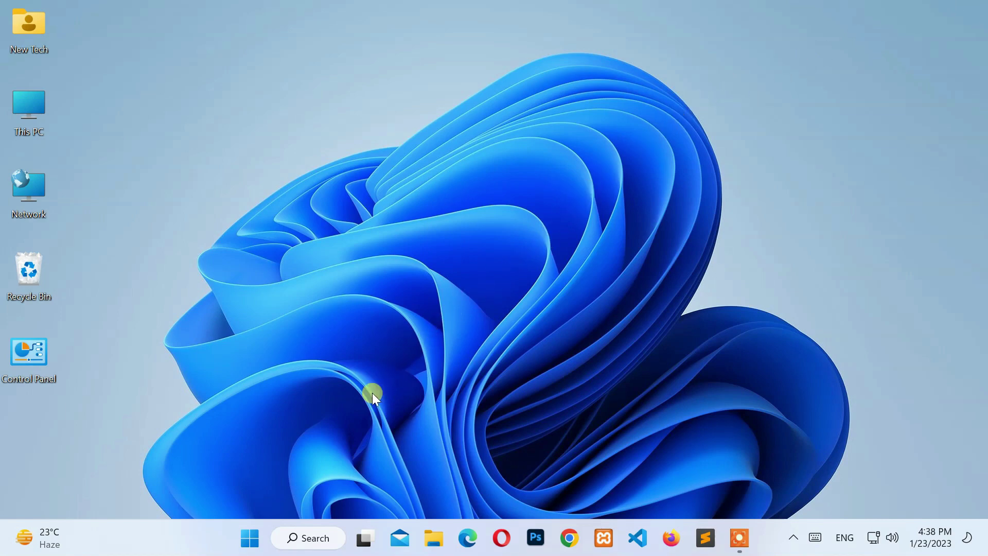
Step: Launch Chrome from Start ('goo') and run the 'gopro webcam' Google search suggestion
{"action": "left_click", "coordinate": [250, 536]}
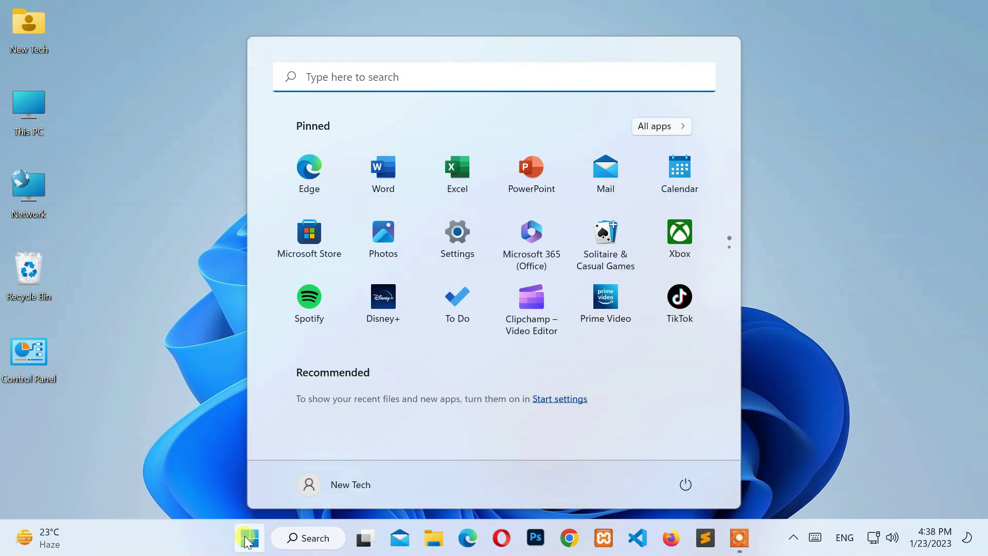
{"action": "type", "text": "goo"}
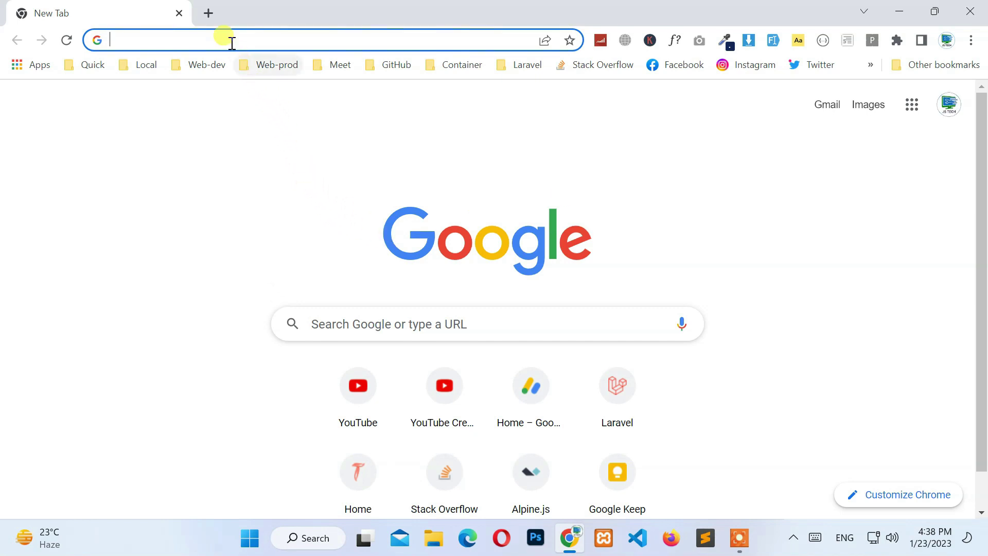
{"action": "type", "text": "gopro"}
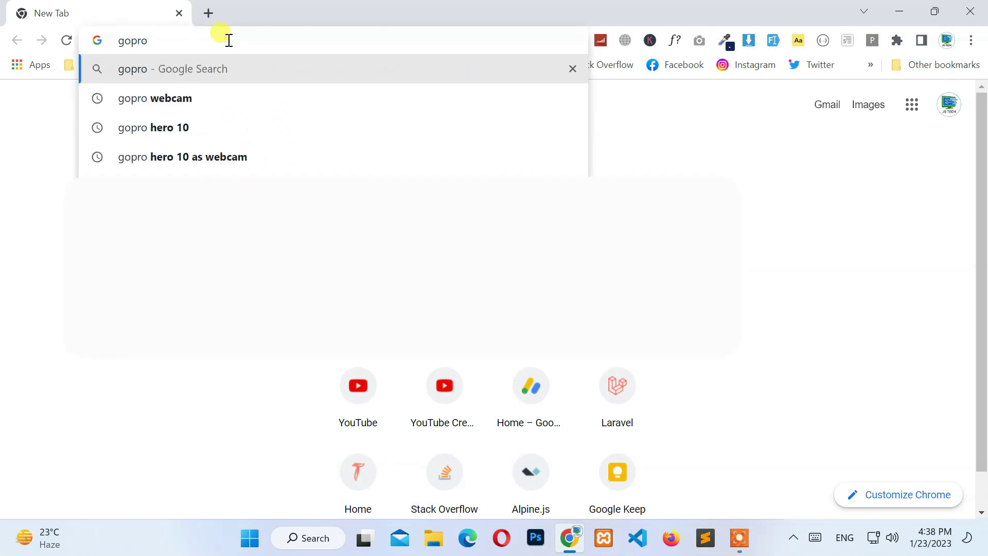
{"action": "key", "text": "Down"}
{"action": "key", "text": "Return"}
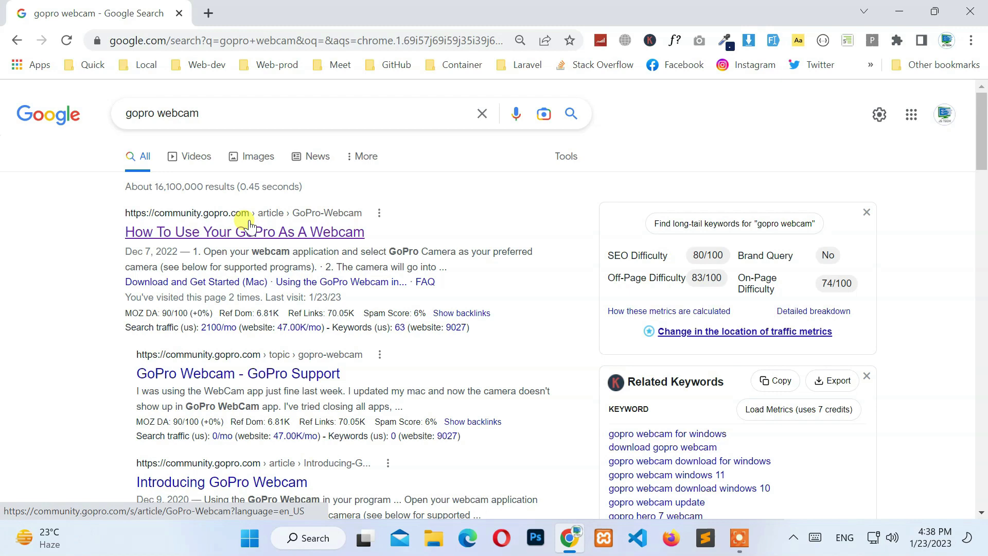
Step: Open the 'How To Use Your GoPro As A Webcam' article at its Windows users Step 1
{"action": "left_click", "coordinate": [294, 237]}
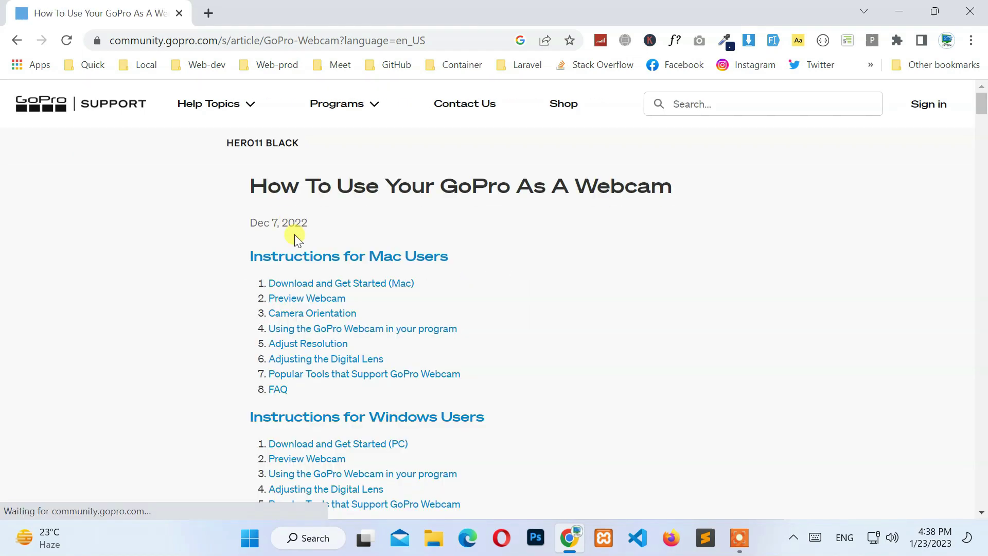
{"action": "scroll", "coordinate": [766, 306], "scroll_direction": "down", "scroll_amount": 1}
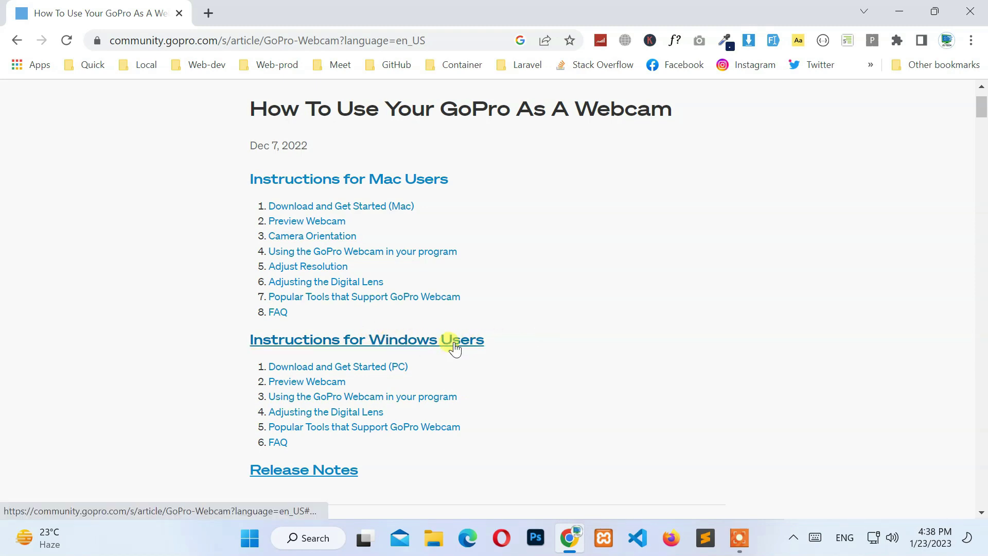
{"action": "left_click", "coordinate": [381, 367]}
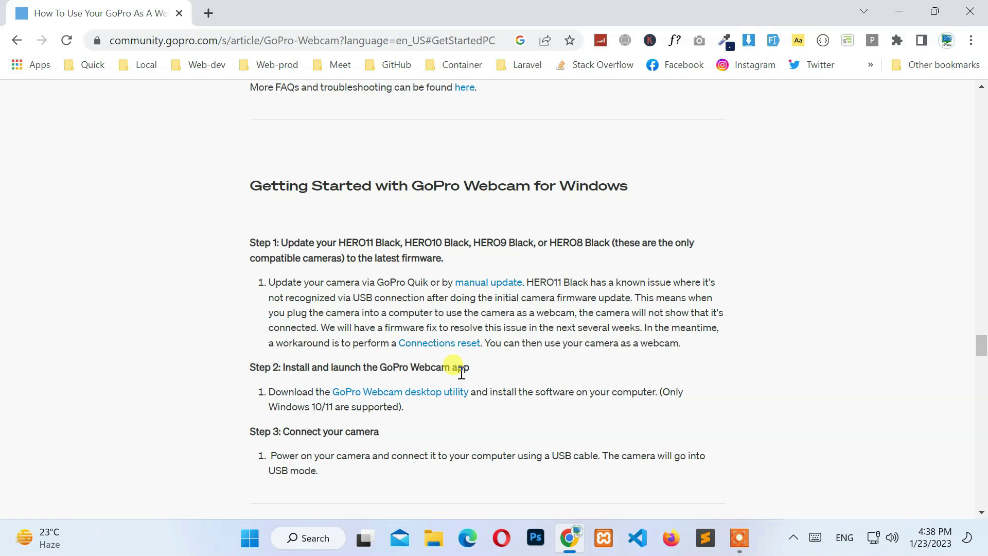
{"action": "left_click_drag", "start_coordinate": [281, 247], "coordinate": [697, 254]}
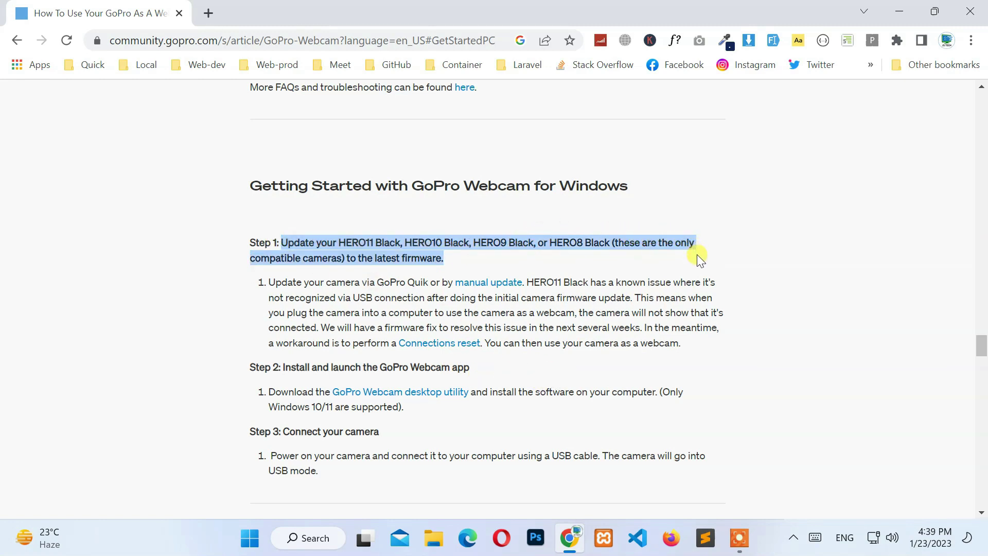
{"action": "left_click", "coordinate": [787, 258]}
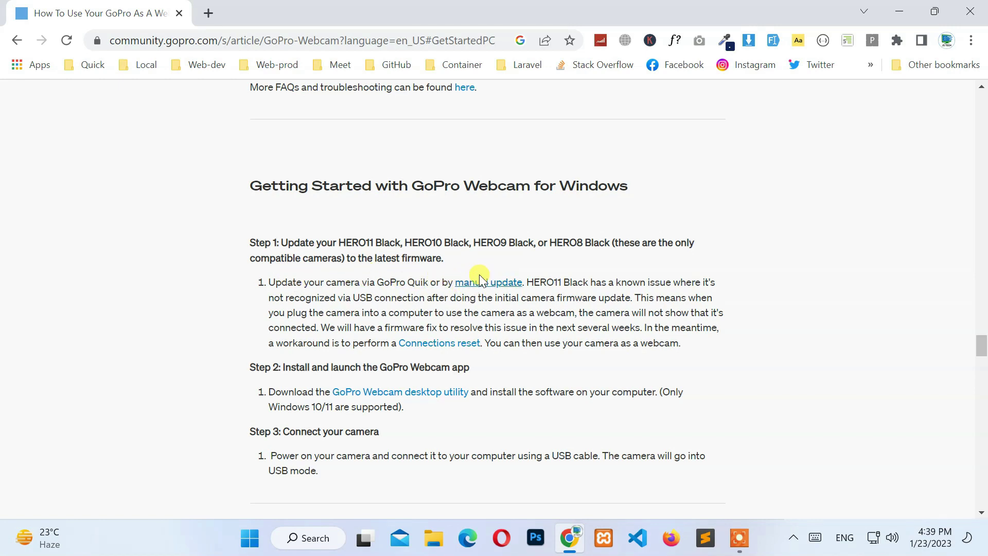
Step: Open the GoPro manual update page and choose the HERO10 Black card
{"action": "left_click", "coordinate": [507, 286]}
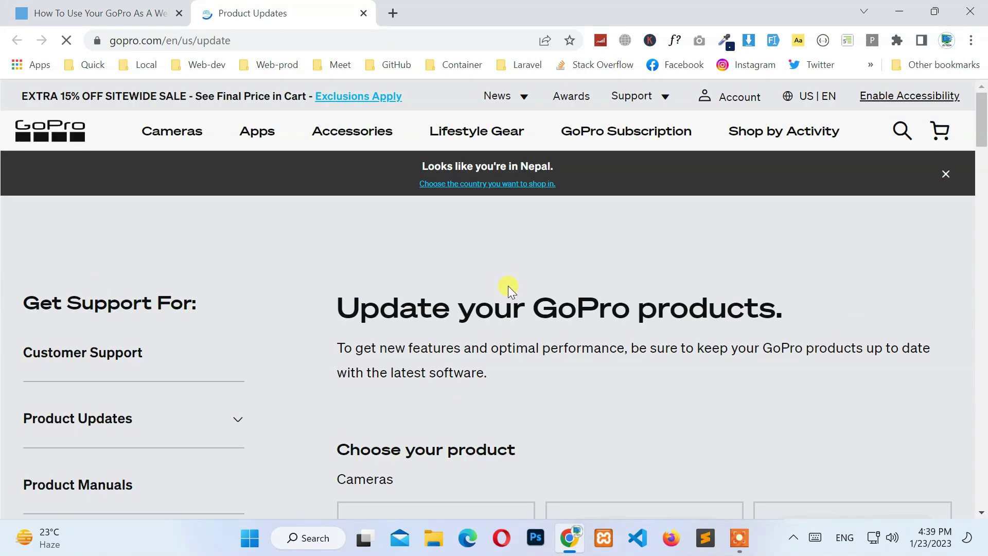
{"action": "scroll", "coordinate": [504, 288], "scroll_direction": "down", "scroll_amount": 4}
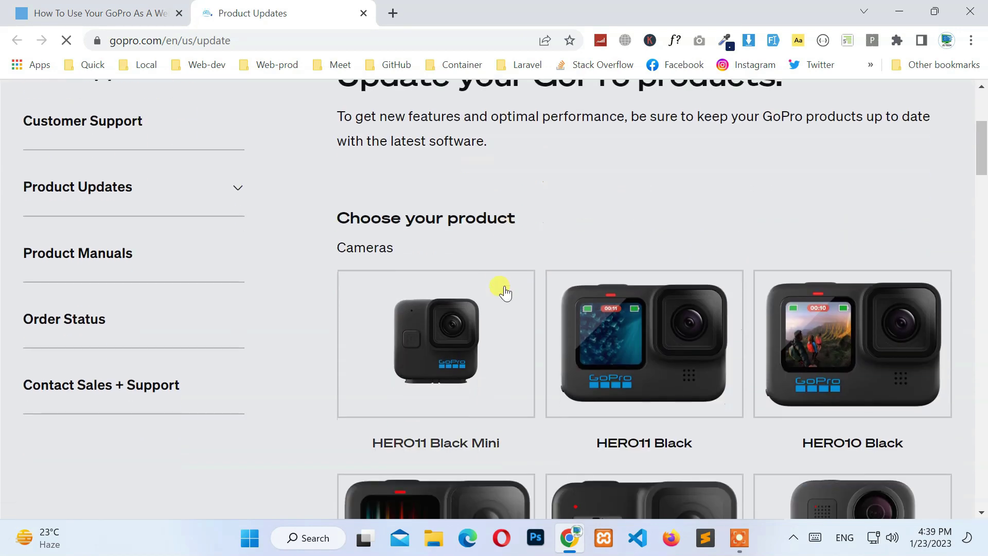
{"action": "scroll", "coordinate": [494, 288], "scroll_direction": "down", "scroll_amount": 2}
{"action": "scroll", "coordinate": [418, 280], "scroll_direction": "down", "scroll_amount": 2}
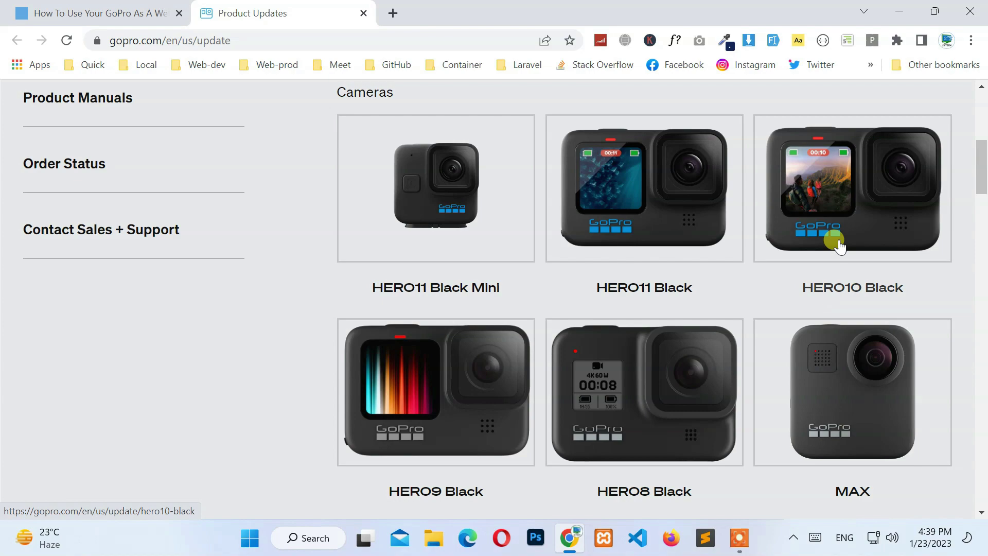
{"action": "left_click", "coordinate": [895, 186]}
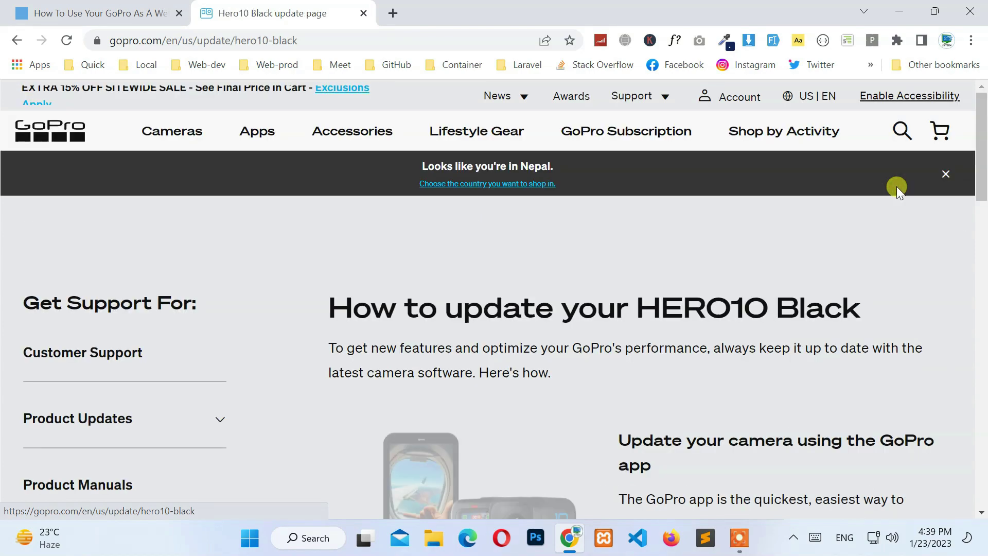
Step: Scroll the HERO10 Black update page to the Windows Download Update section
{"action": "scroll", "coordinate": [738, 233], "scroll_direction": "down", "scroll_amount": 6}
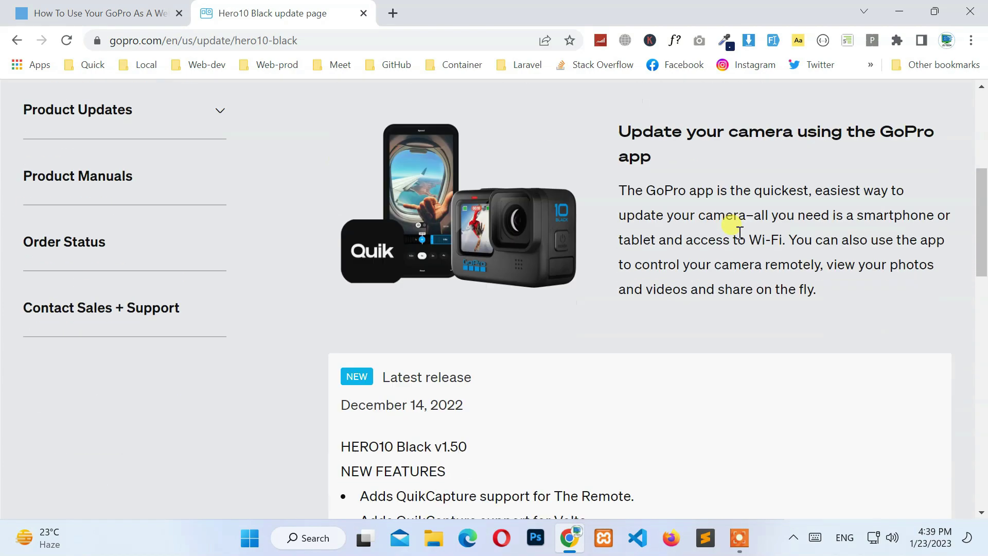
{"action": "scroll", "coordinate": [739, 233], "scroll_direction": "down", "scroll_amount": 3}
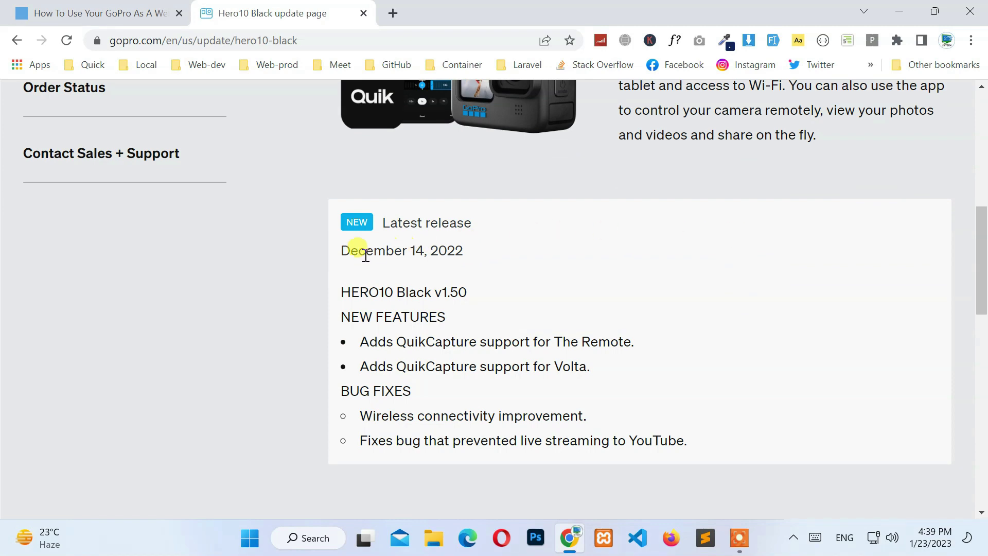
{"action": "scroll", "coordinate": [558, 267], "scroll_direction": "down", "scroll_amount": 6}
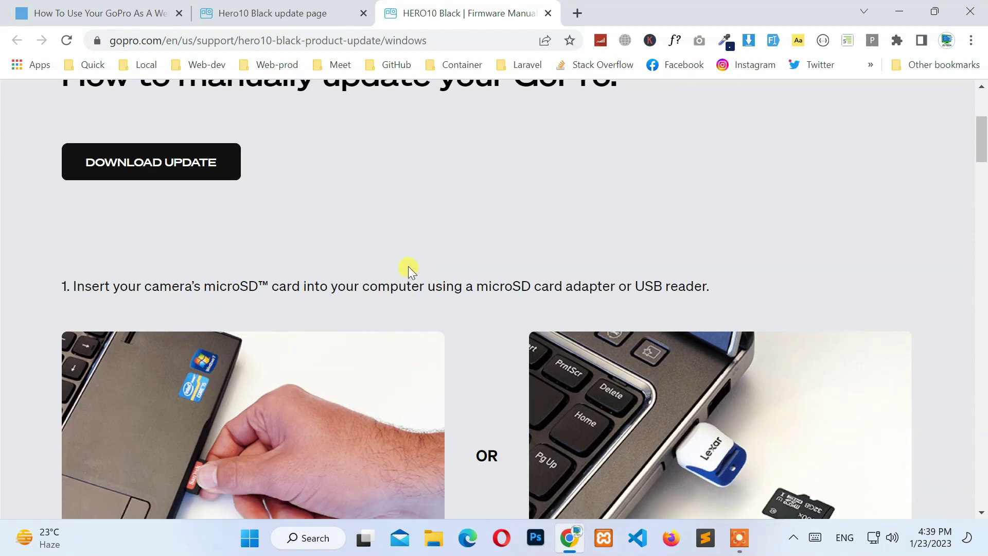
{"action": "scroll", "coordinate": [409, 261], "scroll_direction": "down", "scroll_amount": 2}
{"action": "scroll", "coordinate": [408, 261], "scroll_direction": "up", "scroll_amount": 3}
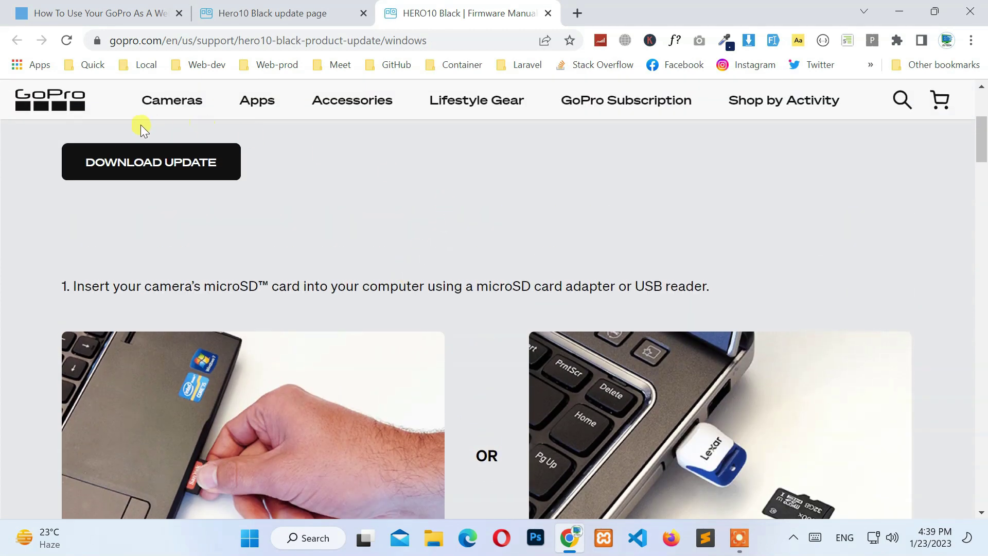
Step: Save the firmware UPDATE.zip to the Desktop, then close Chrome
{"action": "left_click", "coordinate": [195, 173]}
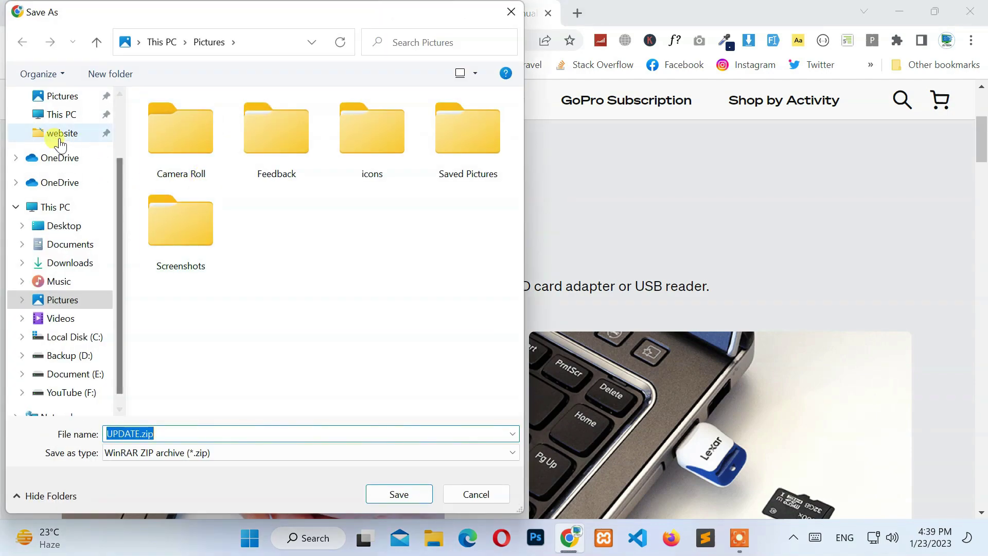
{"action": "left_click", "coordinate": [57, 225]}
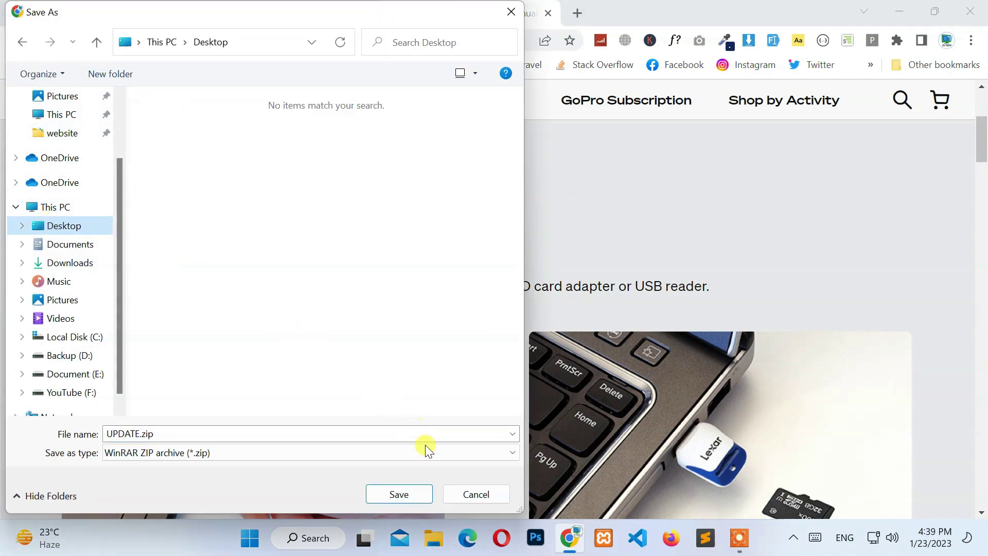
{"action": "left_click", "coordinate": [407, 494]}
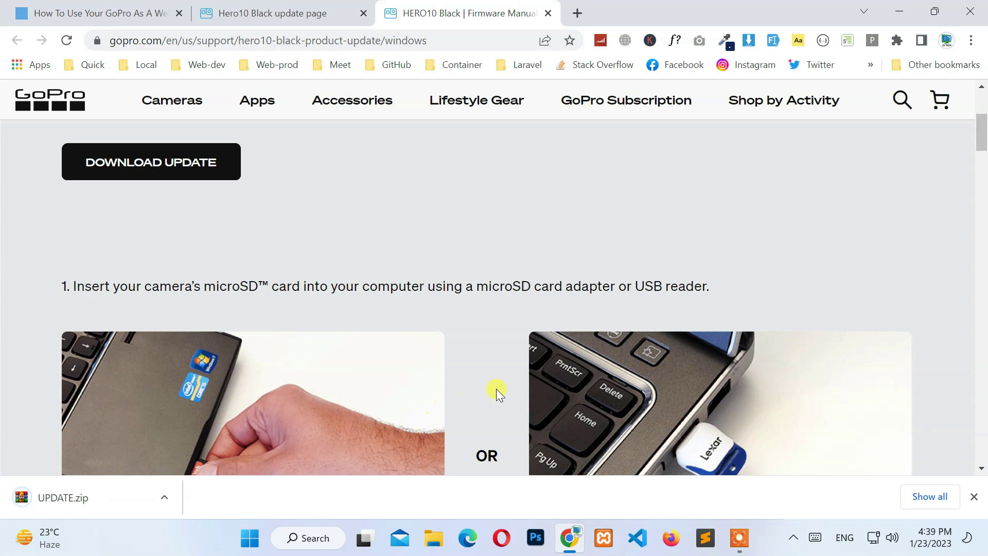
{"action": "left_click", "coordinate": [974, 21]}
Step: Refresh the desktop to show the download and open This PC
{"action": "right_click", "coordinate": [496, 123]}
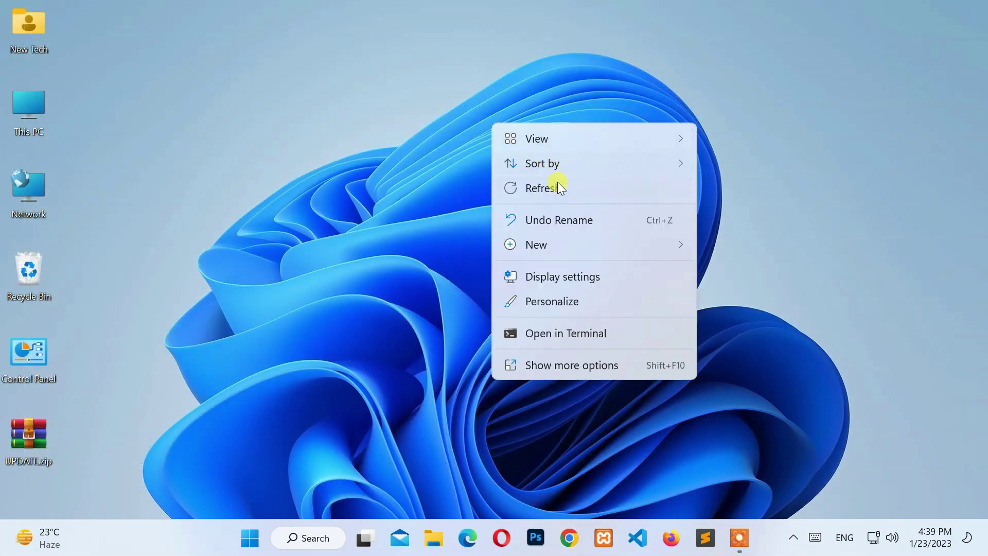
{"action": "left_click", "coordinate": [555, 184]}
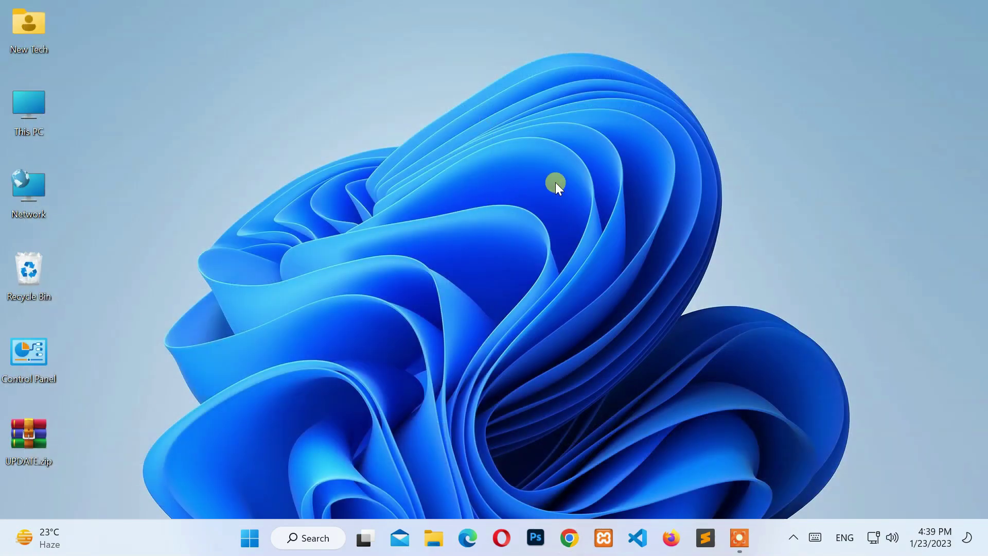
{"action": "double_click", "coordinate": [36, 119]}
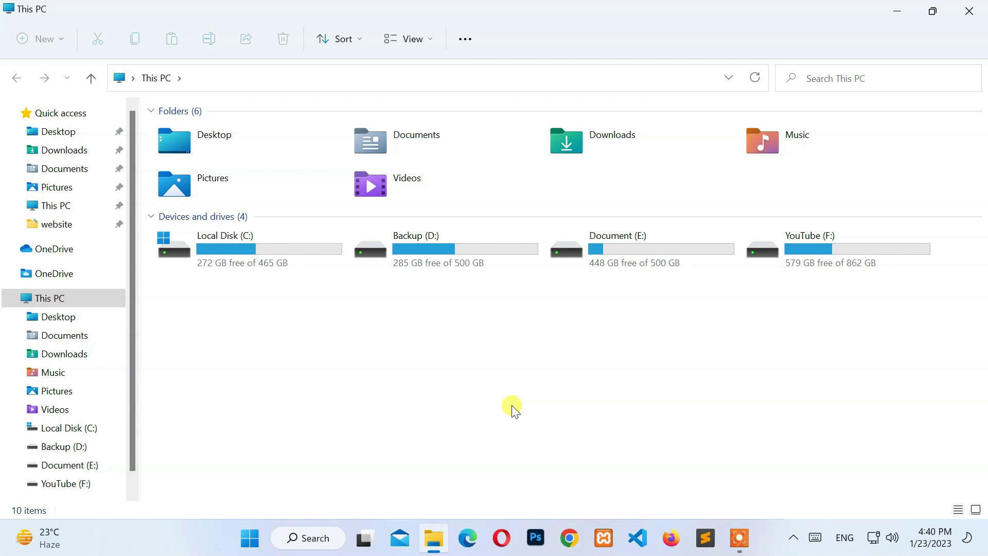
Step: Format USB Drive (G:) as exFAT with Default allocation size, confirming the data erase
{"action": "left_click_drag", "start_coordinate": [232, 373], "coordinate": [411, 318]}
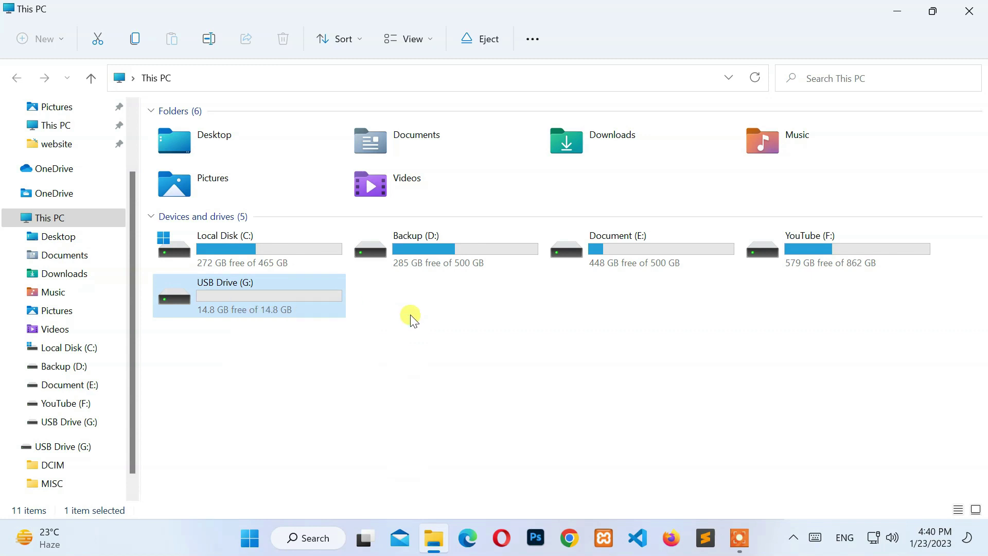
{"action": "right_click", "coordinate": [289, 304]}
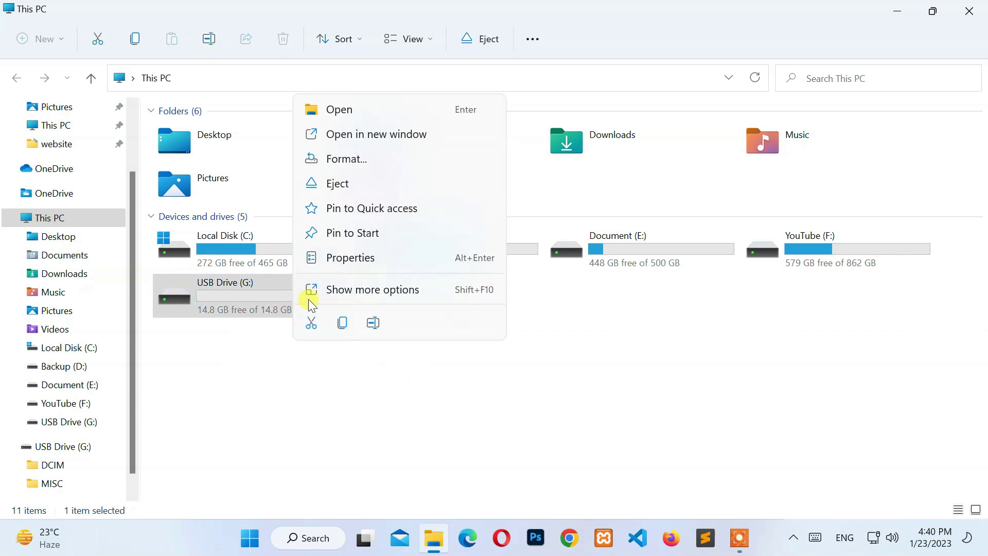
{"action": "left_click", "coordinate": [459, 161]}
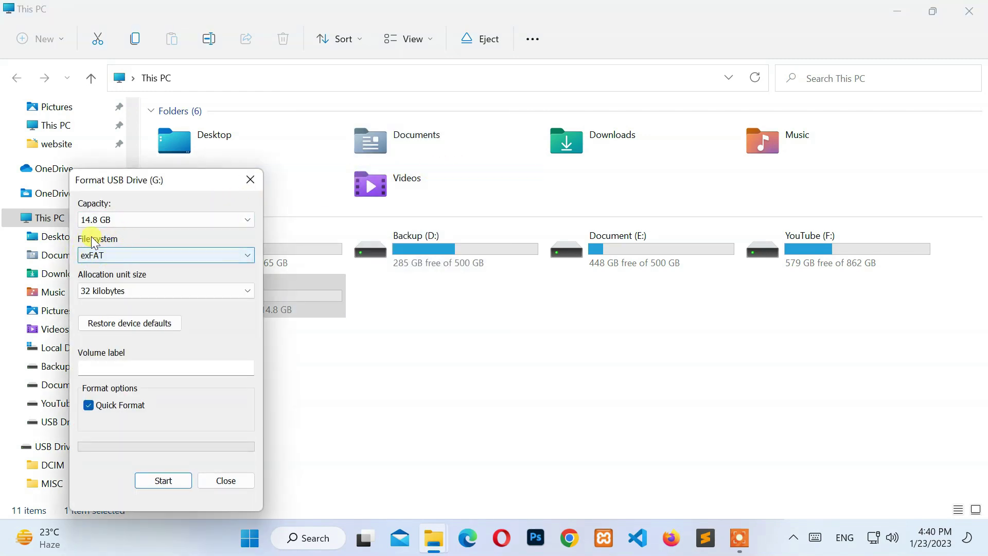
{"action": "left_click", "coordinate": [212, 290]}
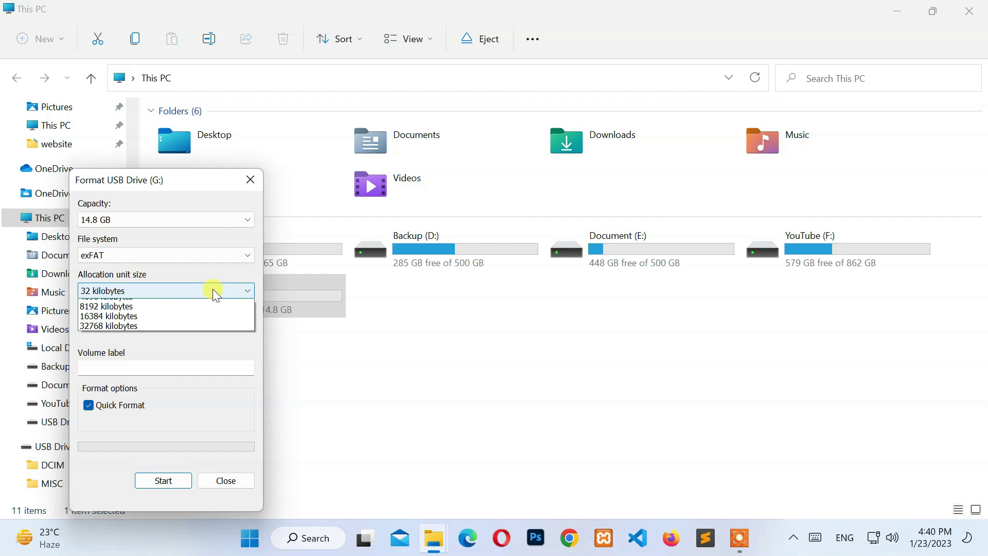
{"action": "left_click", "coordinate": [206, 303]}
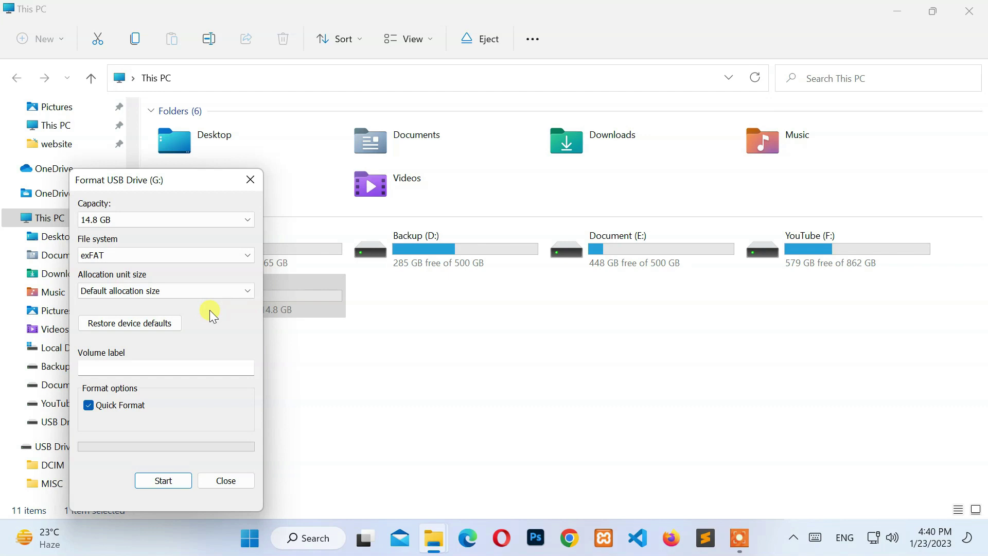
{"action": "left_click", "coordinate": [175, 480]}
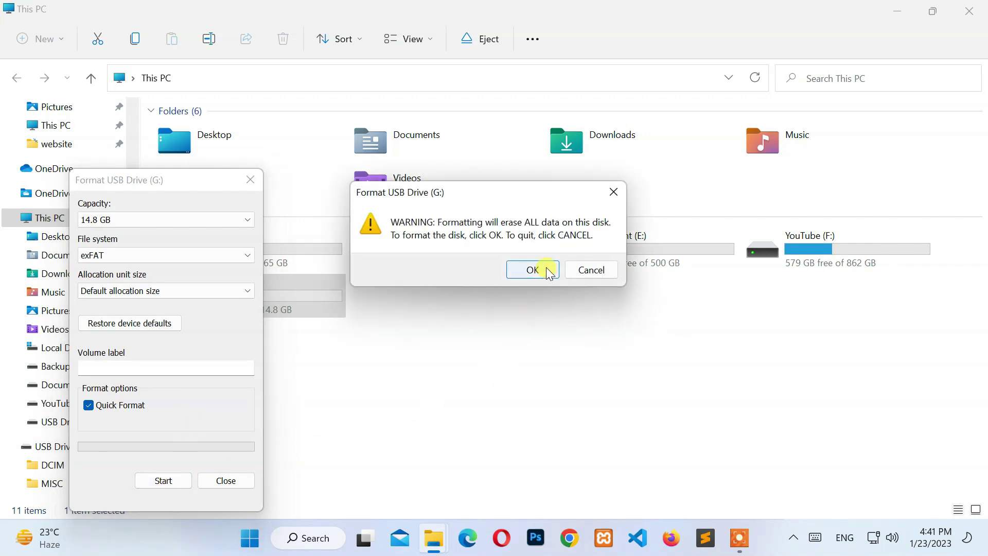
{"action": "left_click", "coordinate": [549, 272]}
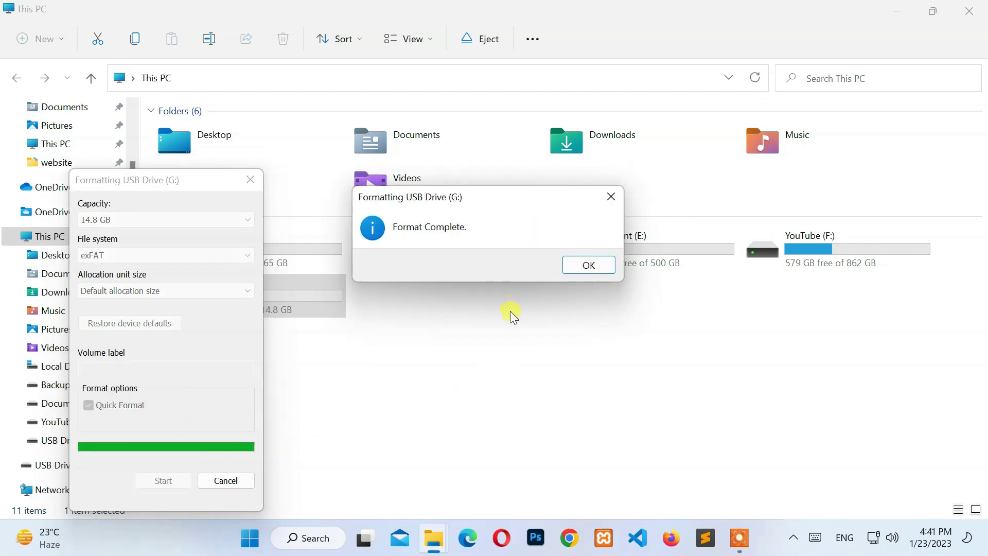
{"action": "left_click", "coordinate": [587, 271]}
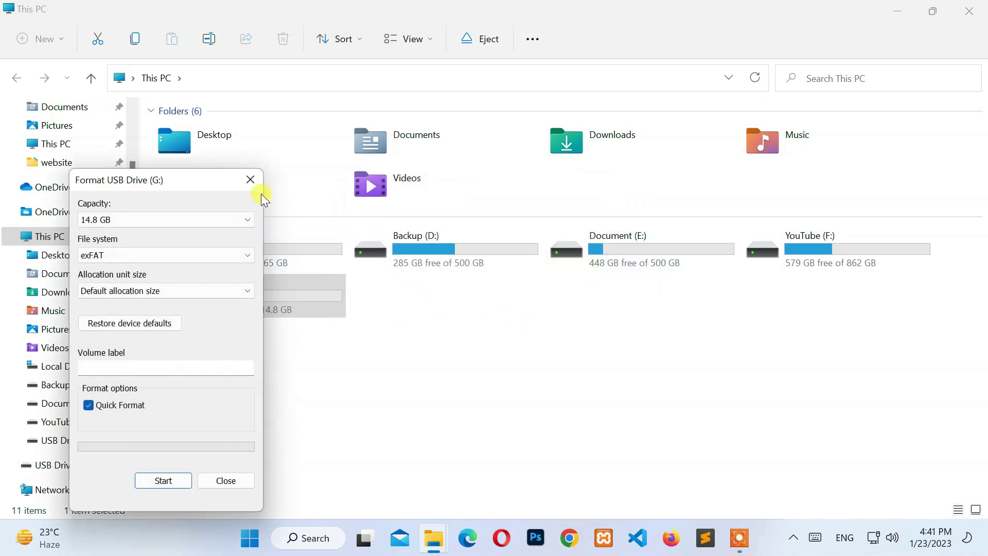
{"action": "left_click", "coordinate": [253, 183]}
Step: Close This PC and extract UPDATE.zip with WinRAR to 'UPDATE\' on the desktop
{"action": "left_click", "coordinate": [414, 302]}
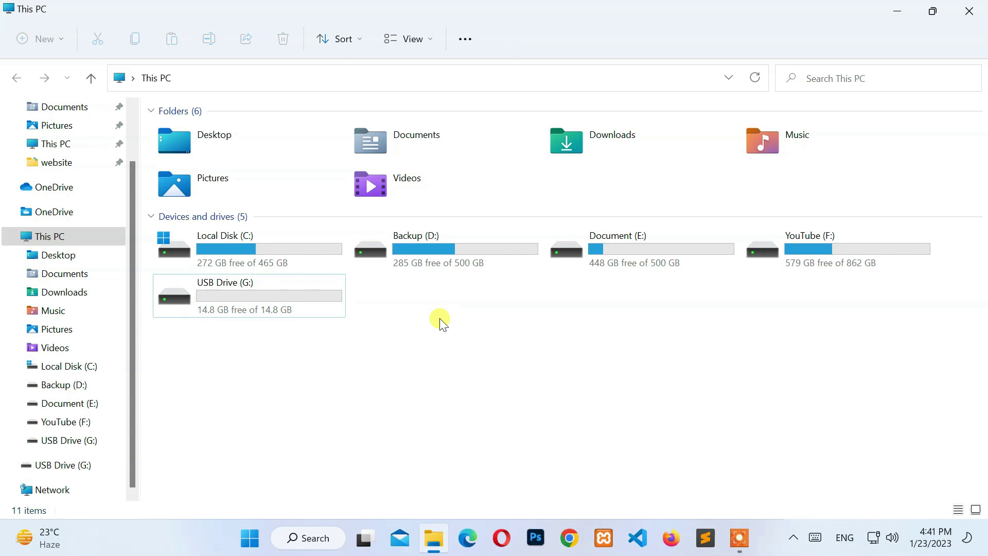
{"action": "left_click", "coordinate": [969, 11]}
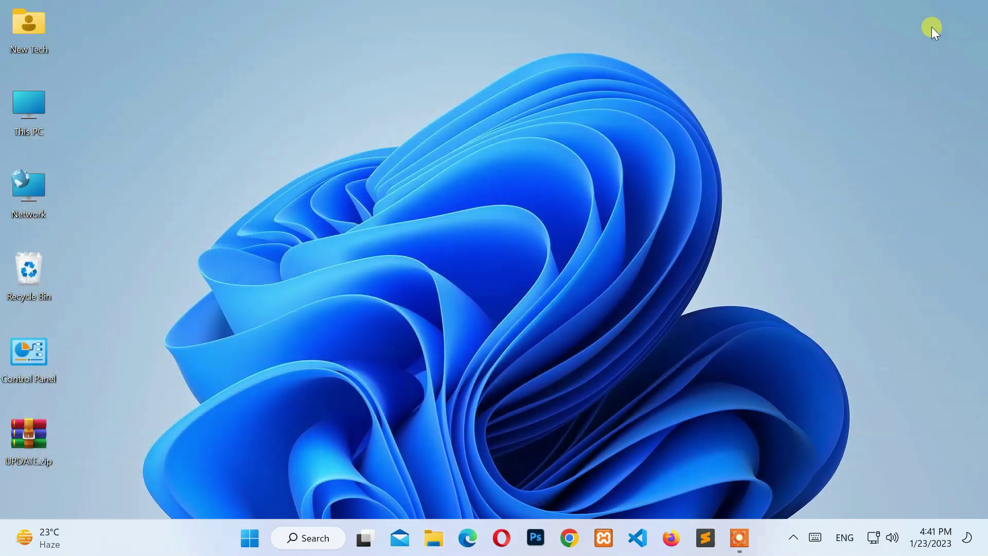
{"action": "left_click_drag", "start_coordinate": [93, 427], "coordinate": [19, 459]}
{"action": "right_click", "coordinate": [30, 436]}
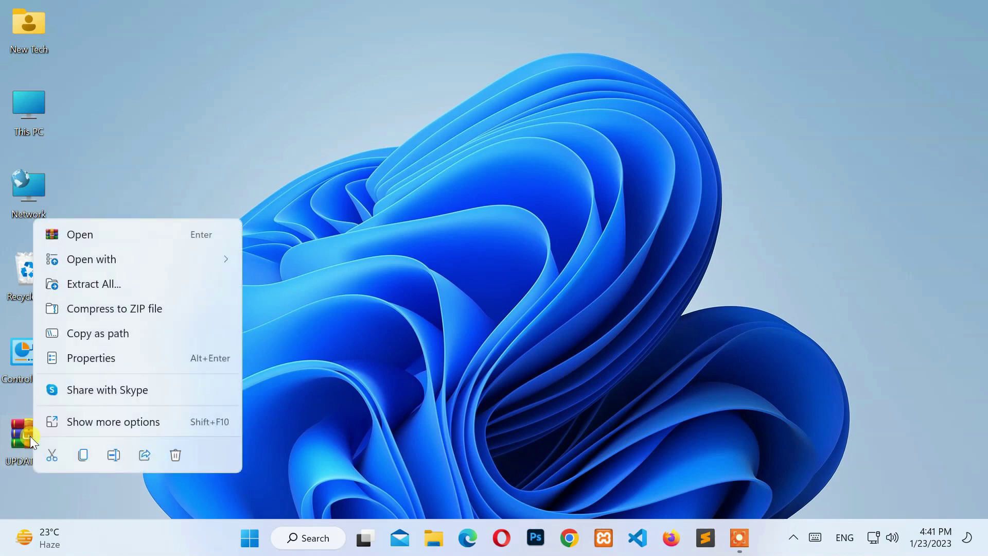
{"action": "left_click", "coordinate": [97, 421]}
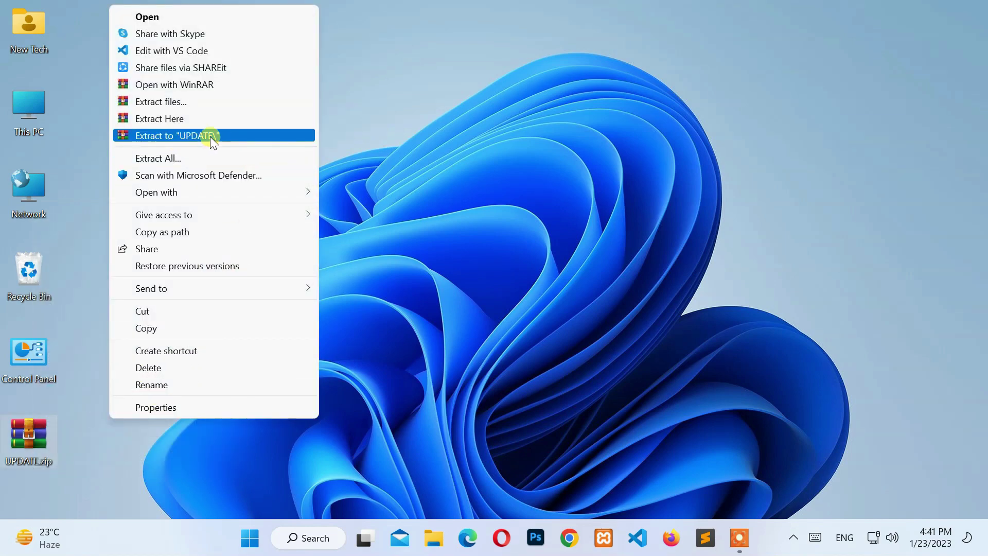
{"action": "left_click", "coordinate": [240, 134]}
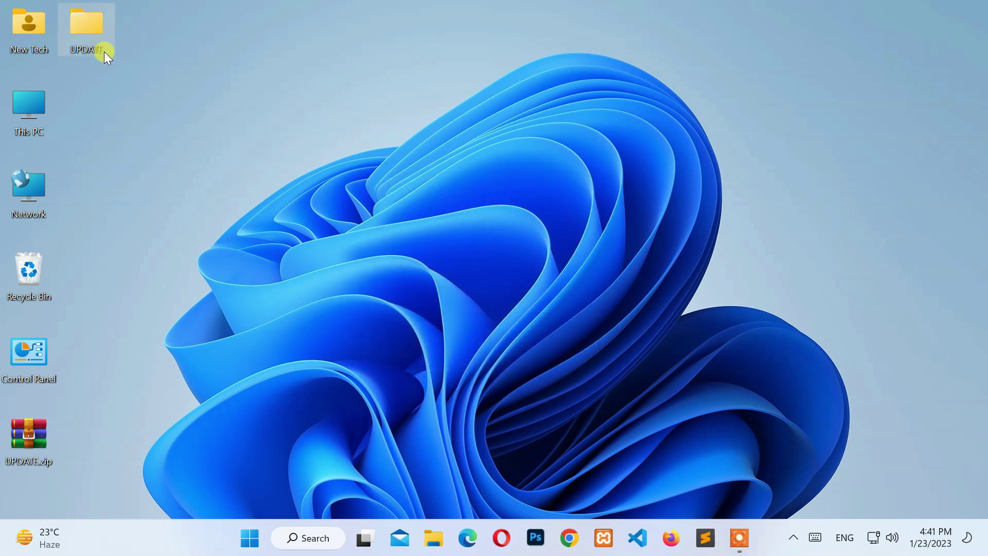
Step: Send the 4-item UPDATE folder to USB Drive (G:) from its full context menu
{"action": "right_click", "coordinate": [79, 38]}
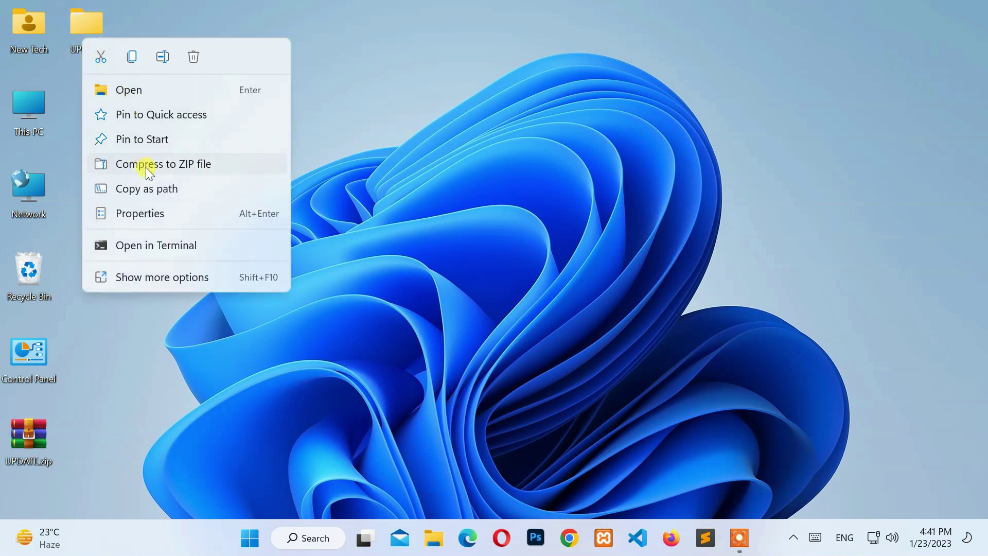
{"action": "left_click", "coordinate": [212, 277]}
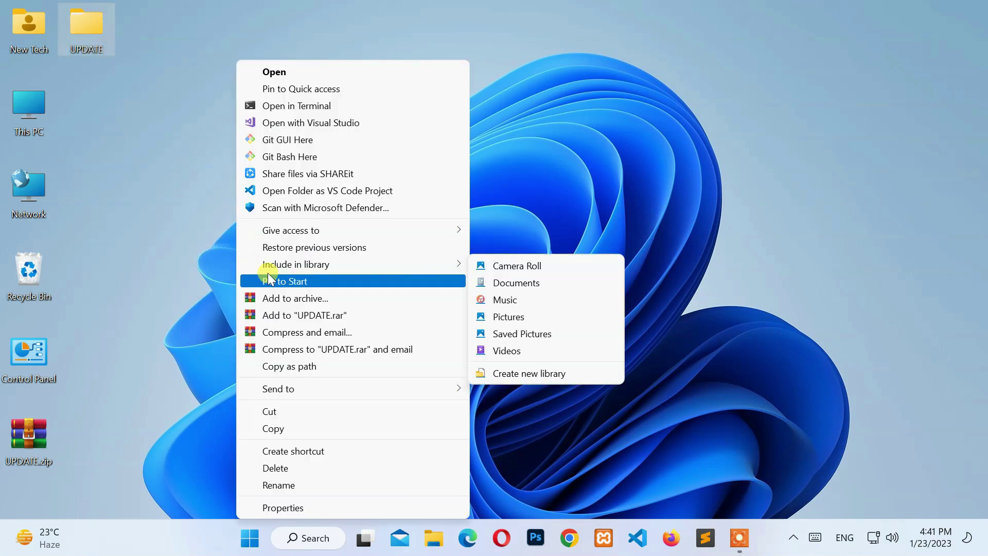
{"action": "mouse_move", "coordinate": [357, 389]}
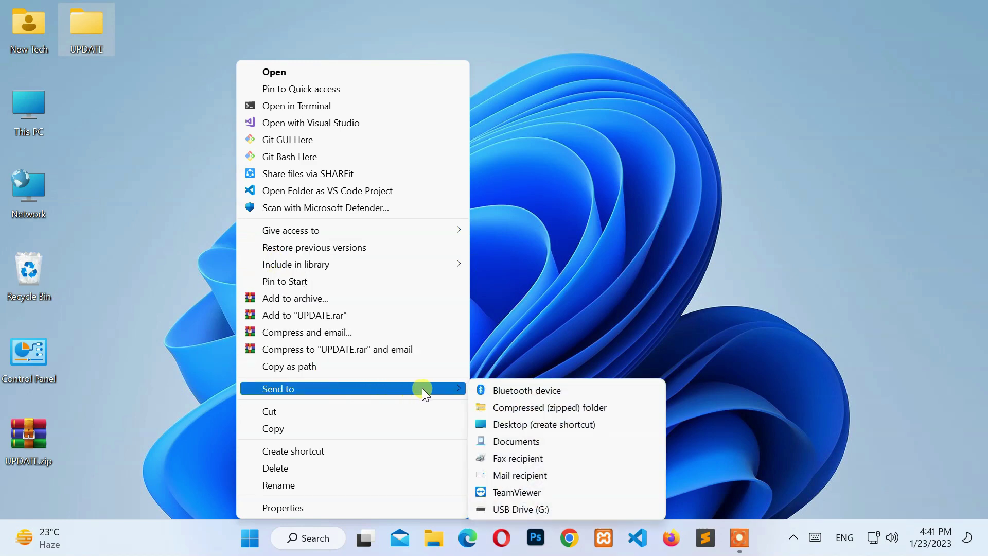
{"action": "left_click", "coordinate": [553, 509]}
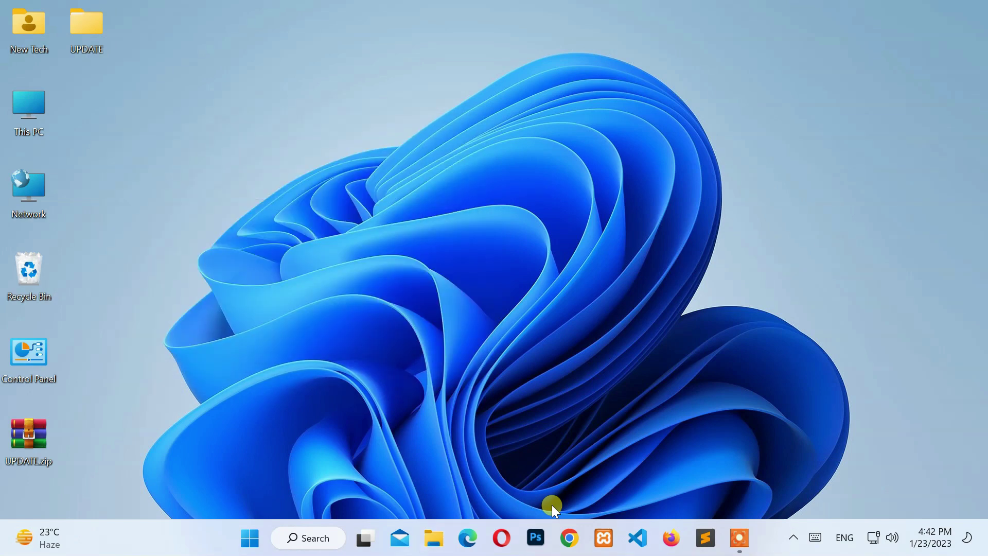
Step: Refresh the desktop, open This PC, and bring up USB Drive (G:)'s menu to eject it
{"action": "right_click", "coordinate": [404, 203]}
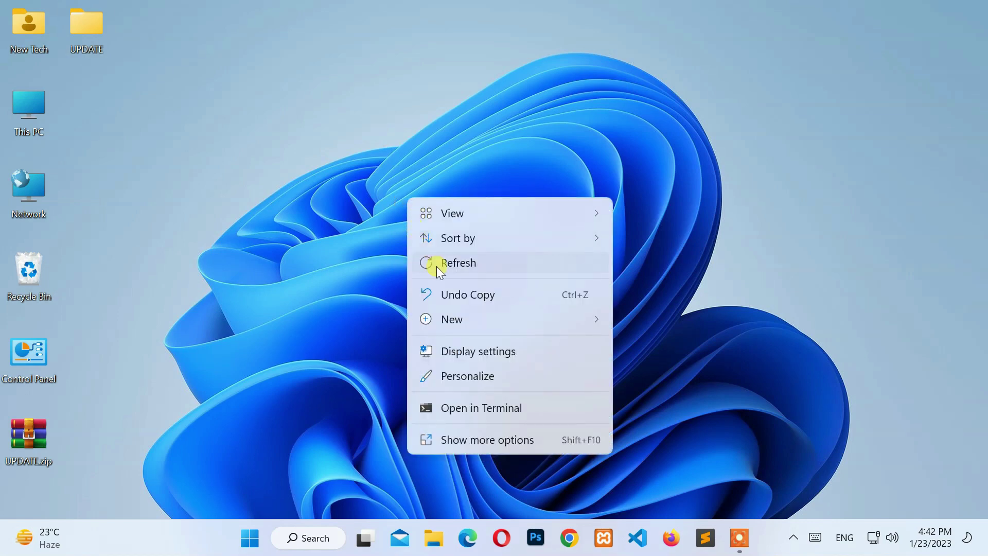
{"action": "left_click", "coordinate": [437, 266]}
{"action": "double_click", "coordinate": [28, 106]}
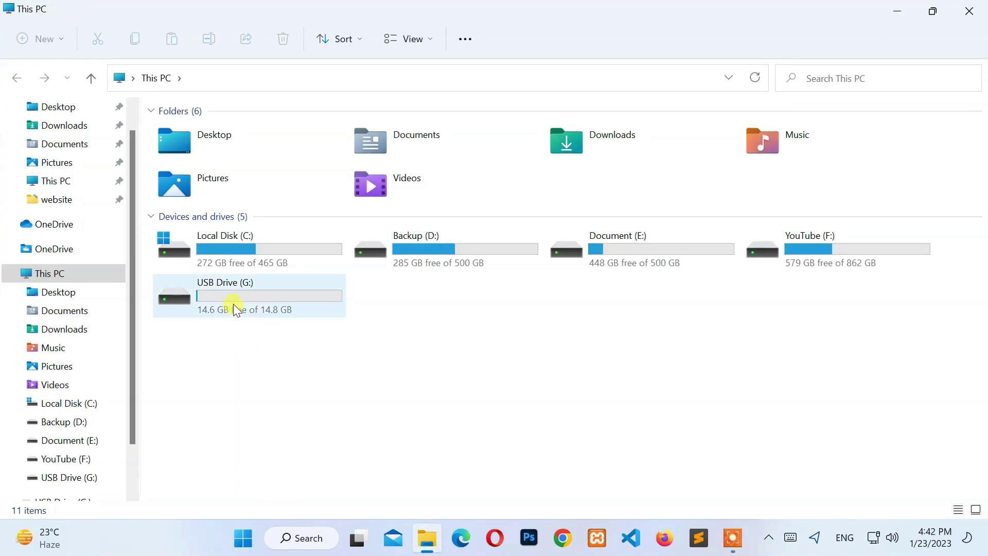
{"action": "right_click", "coordinate": [233, 304]}
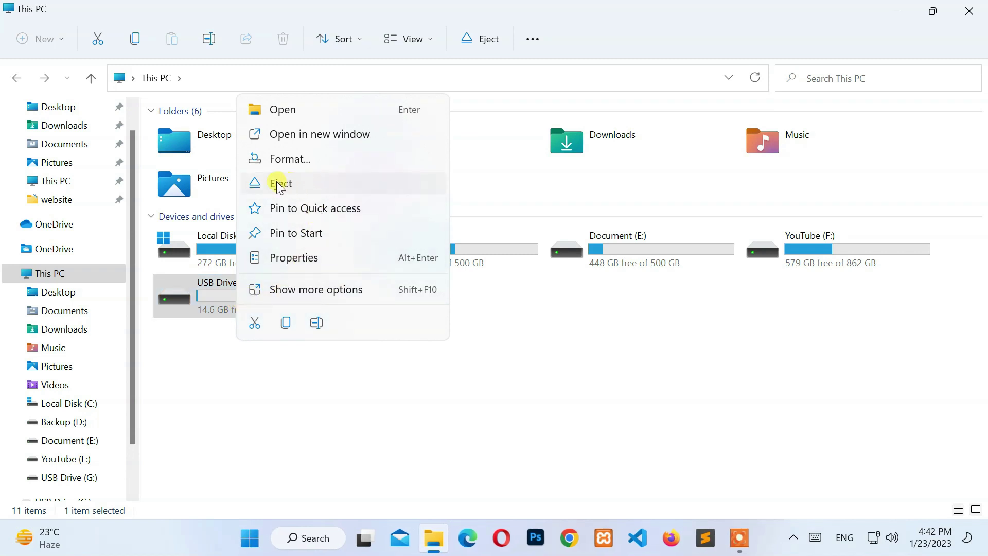